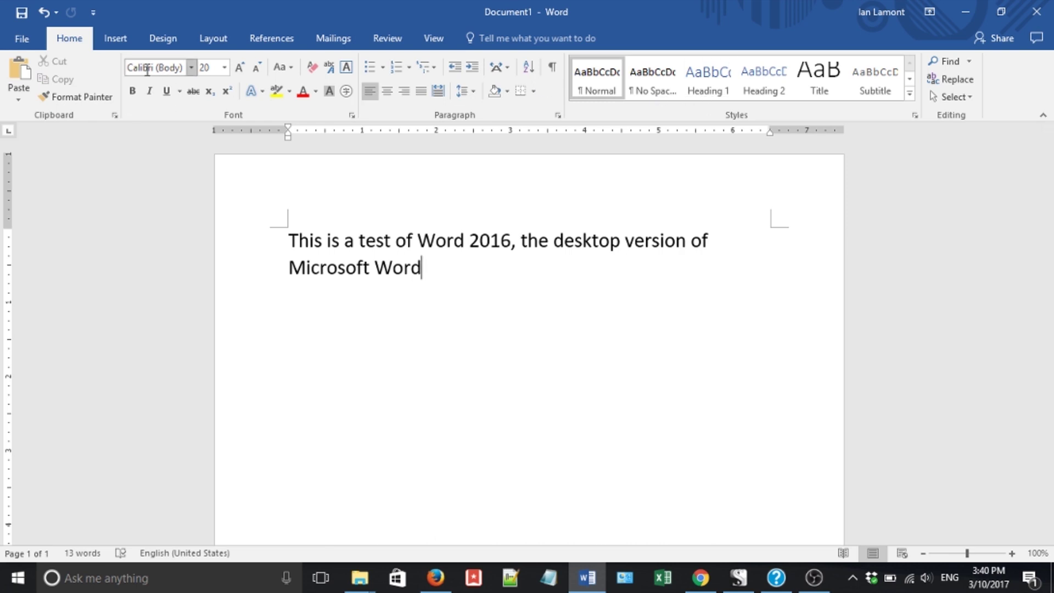
Look through the Insert, Design, Layout, References and Mailings ribbon tabs in Word 2016.
click(115, 40)
click(163, 37)
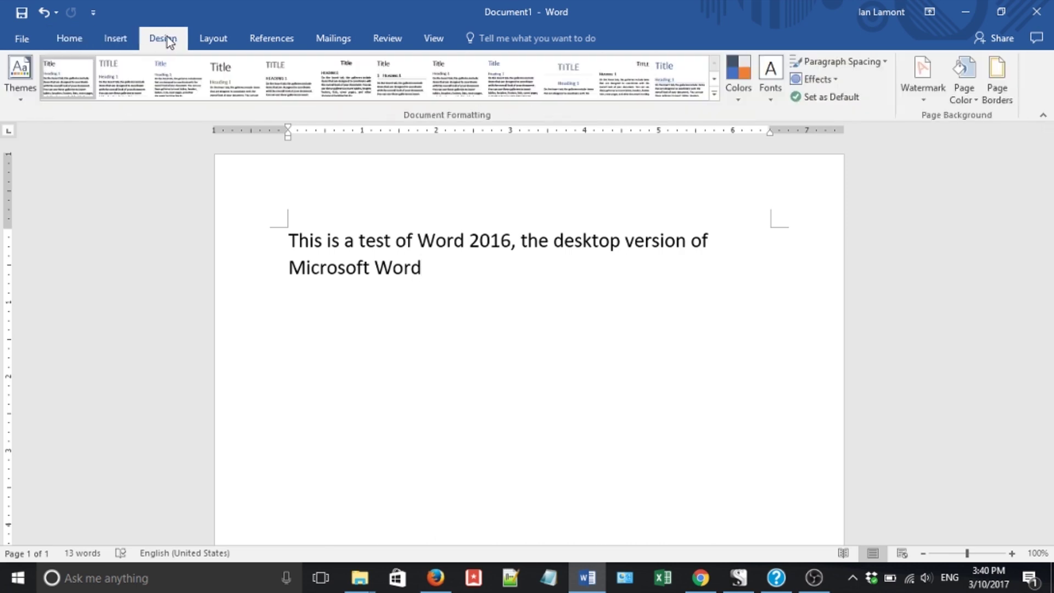
click(215, 40)
click(280, 42)
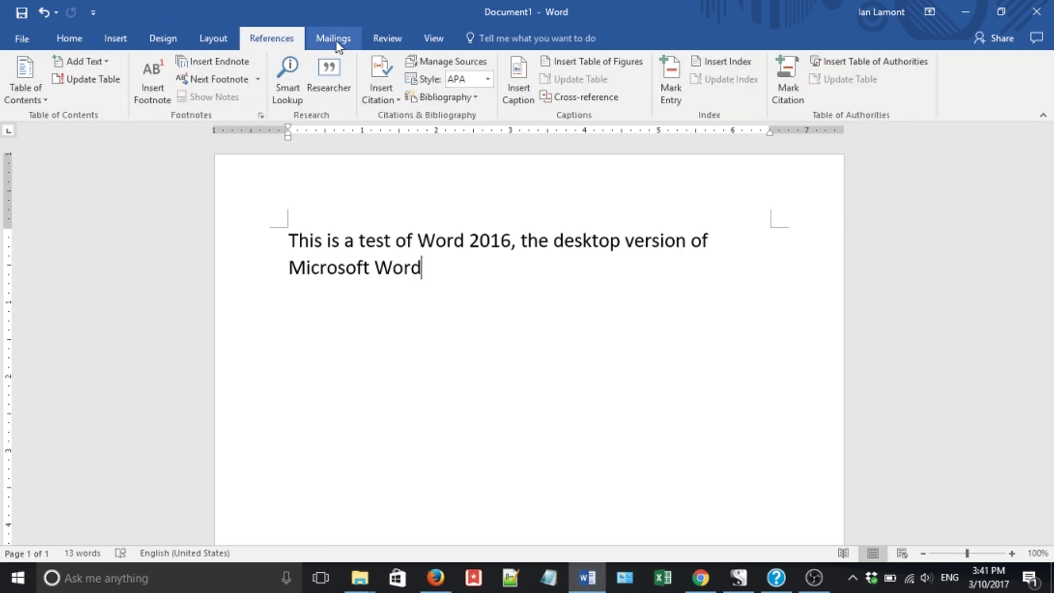
click(336, 41)
Return to References, then bring forward Firefox's Google results for 'word online'.
click(277, 41)
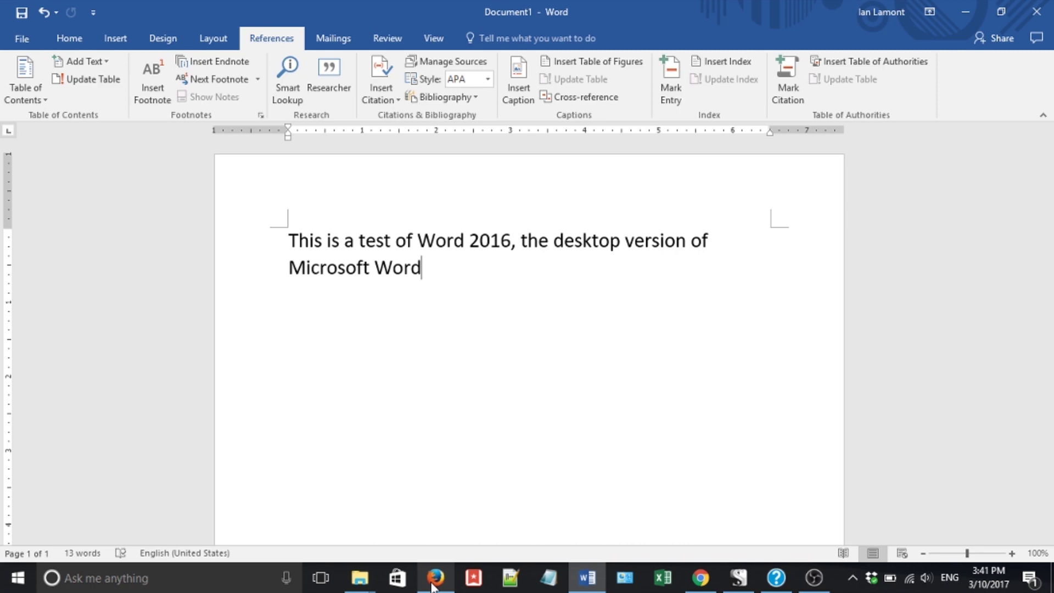
mouse_move(433, 586)
click(434, 520)
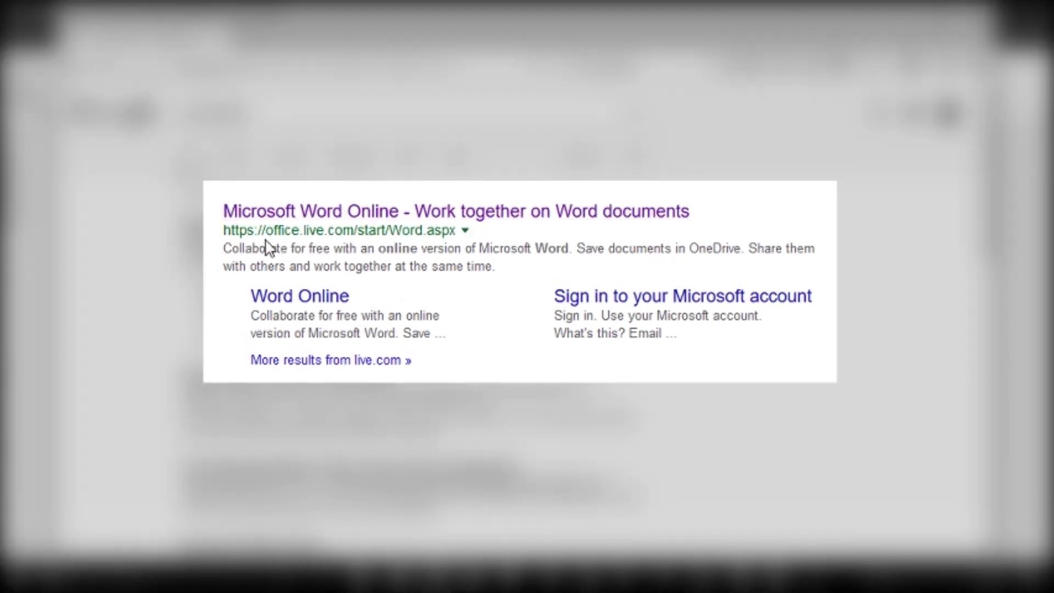
Open the Microsoft Word Online result and sign in with the account e-mail.
click(385, 224)
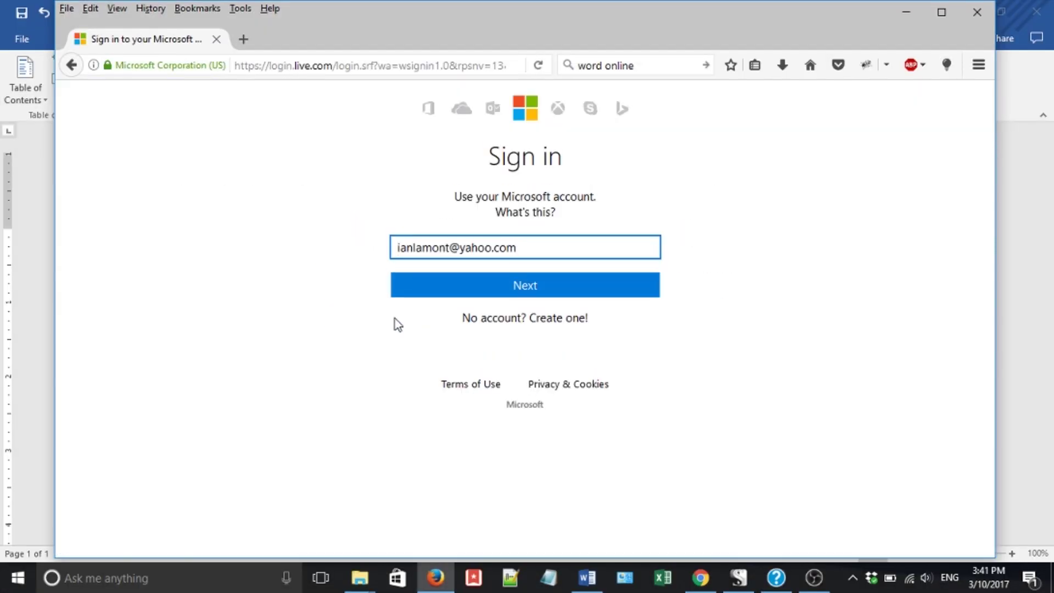
click(502, 299)
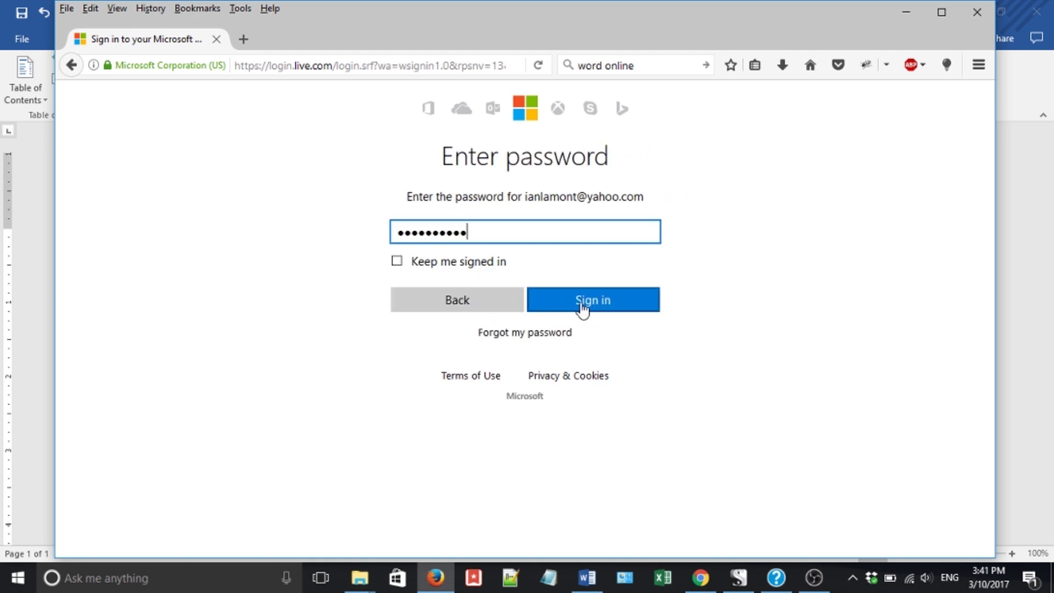
click(583, 308)
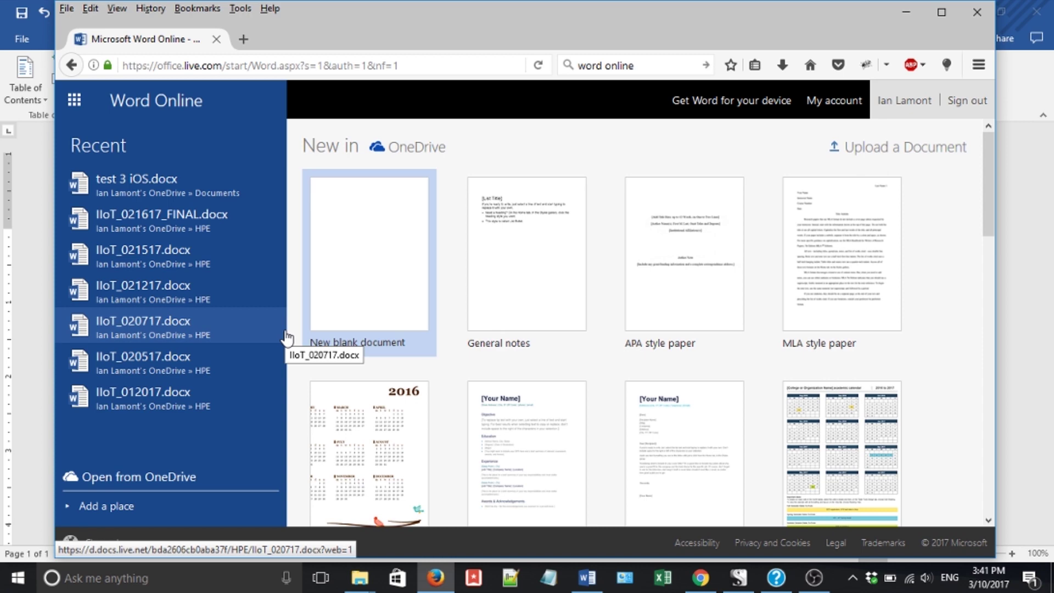
Show Document1's File Info page in Word 2016, then maximize the Word Online browser window.
key(alt+Tab)
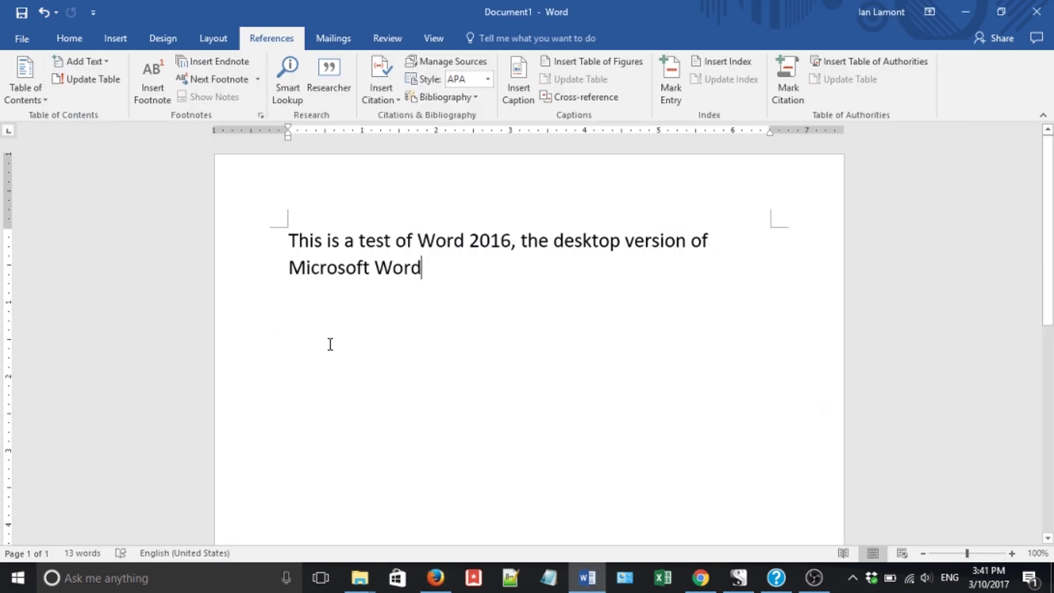
click(22, 39)
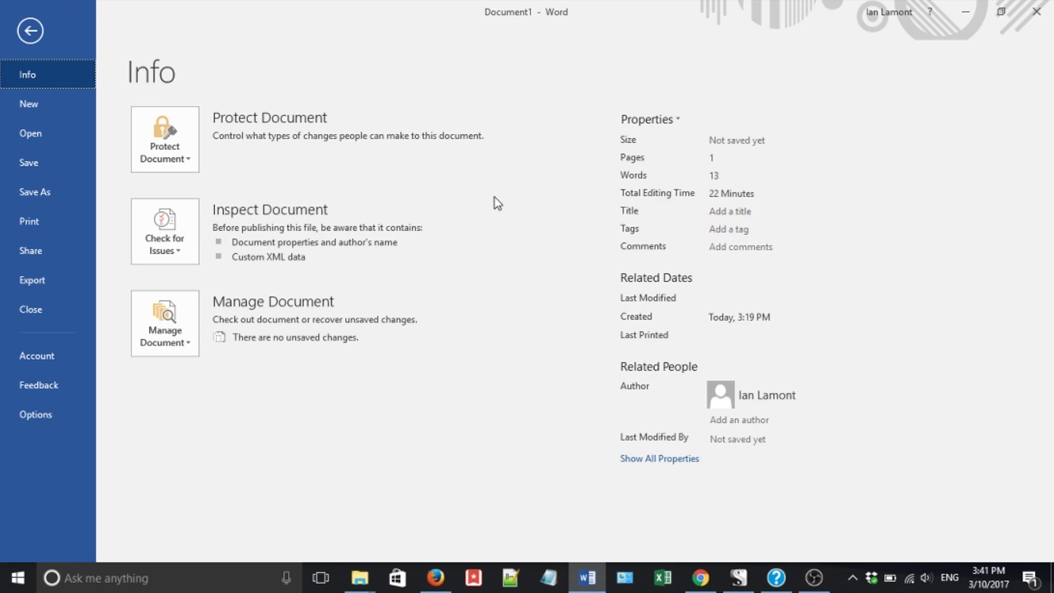
key(alt+Tab)
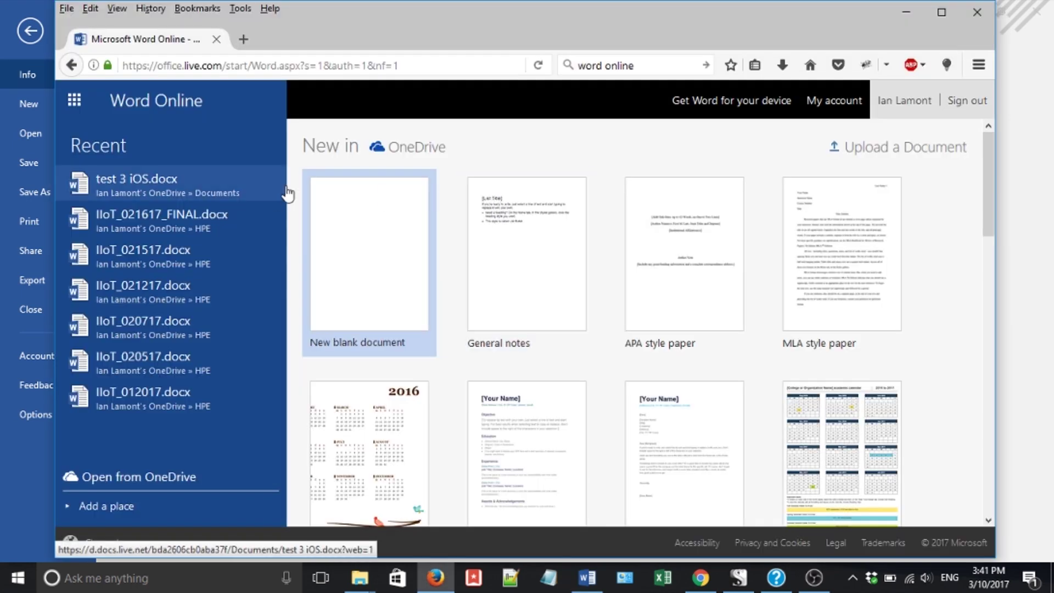
click(942, 12)
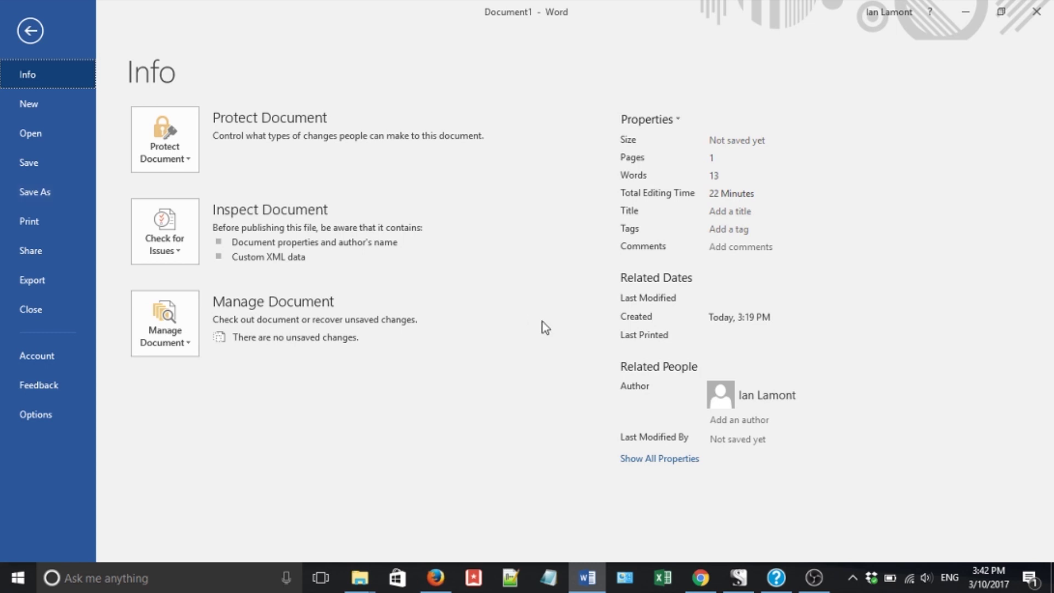
Browse the New templates, recent files, OneDrive - Personal and This PC, then return to Document1.
click(31, 105)
click(31, 133)
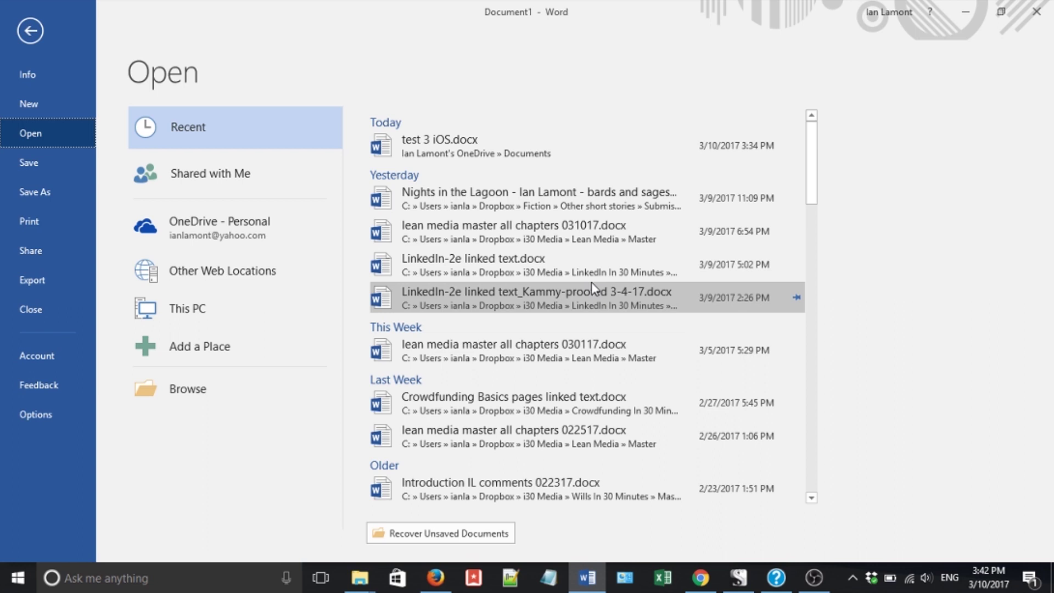
click(243, 231)
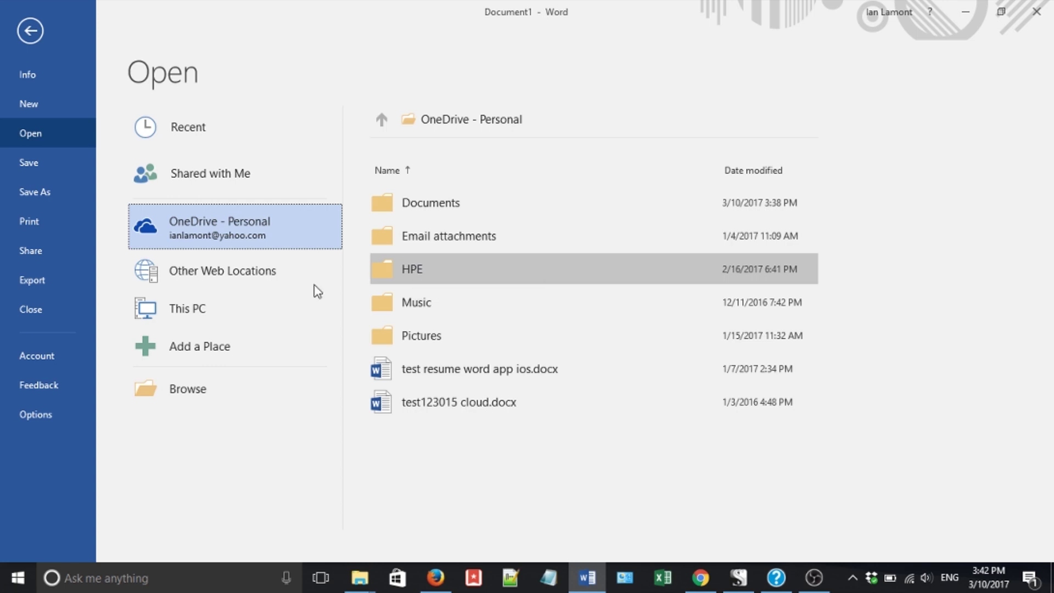
click(178, 311)
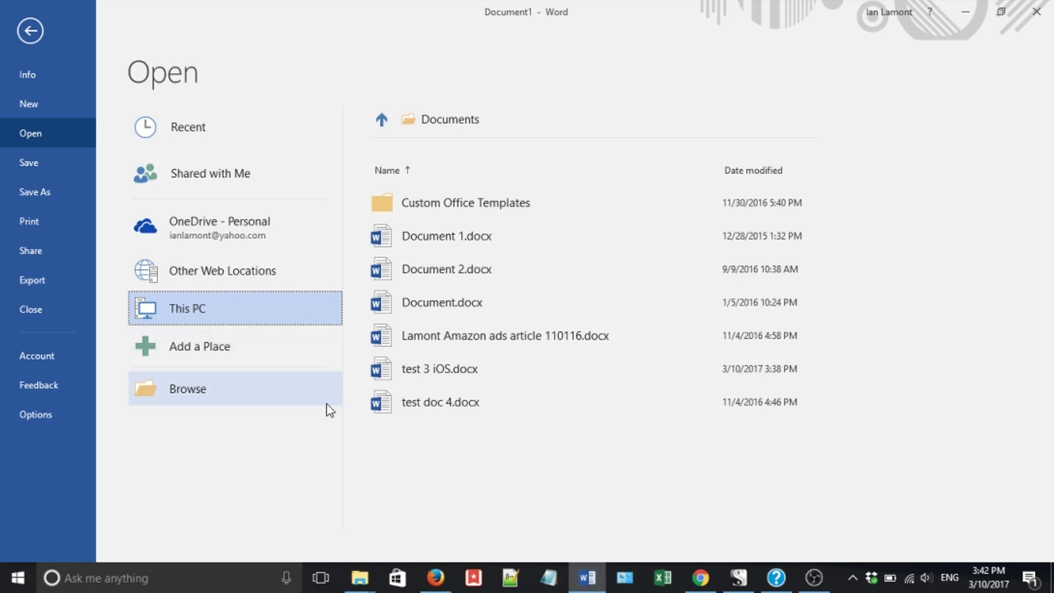
click(30, 31)
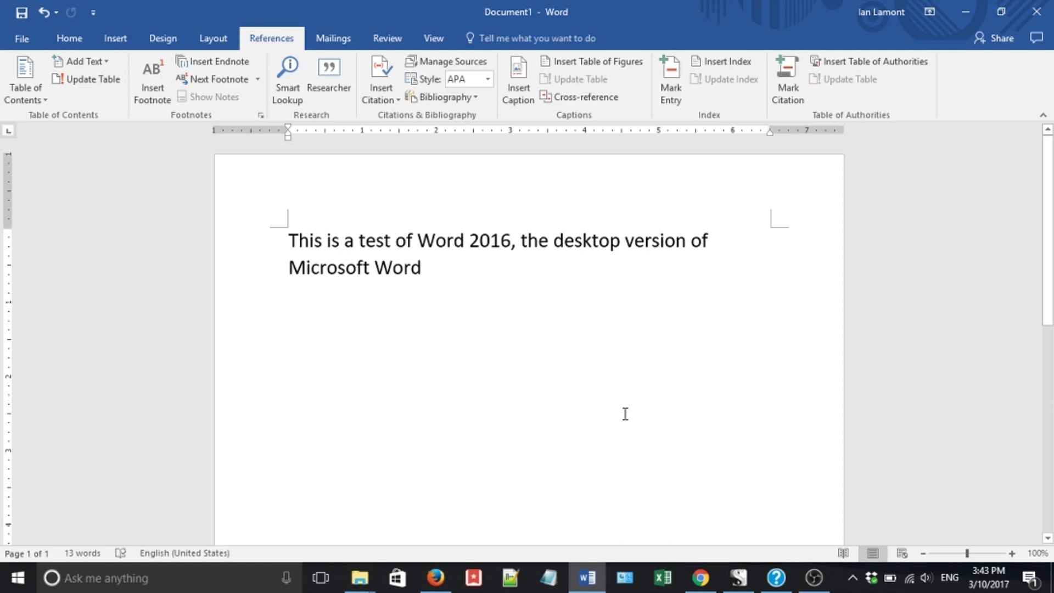
In Word Online, scroll the template gallery and start Document 3 from the Resume (green) template.
key(alt+Tab)
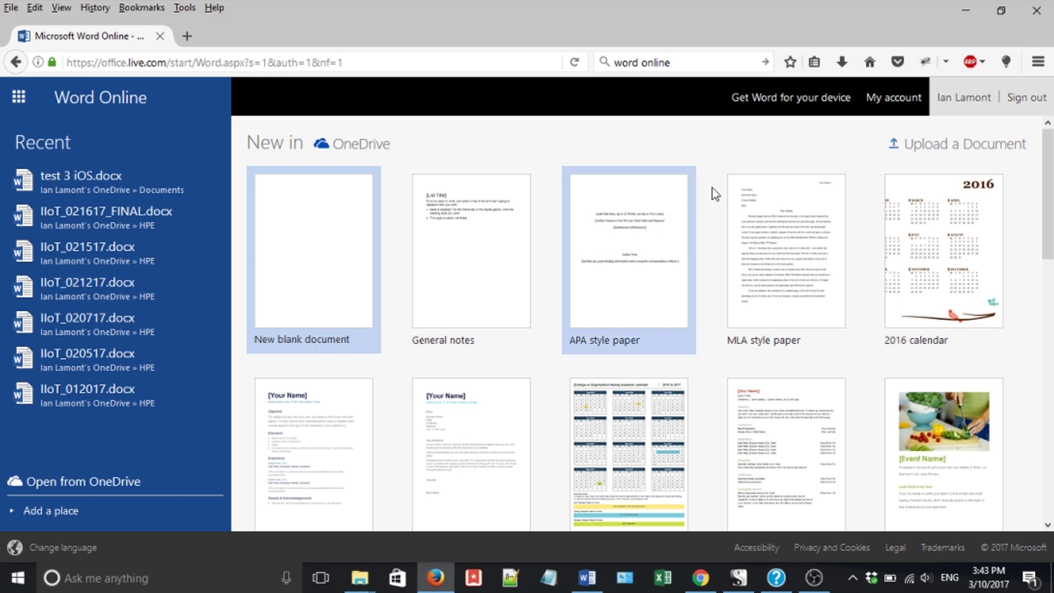
scroll(771, 277, down, 7)
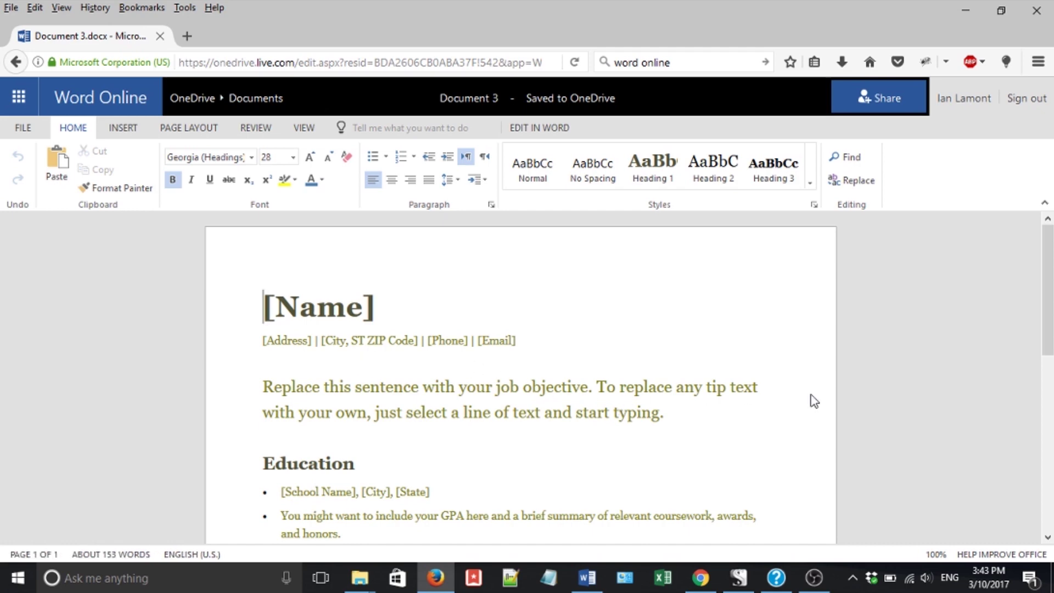
Apply Heading 3 to the résumé's job-objective paragraph, then switch to desktop Word.
scroll(812, 401, down, 2)
scroll(814, 401, down, 5)
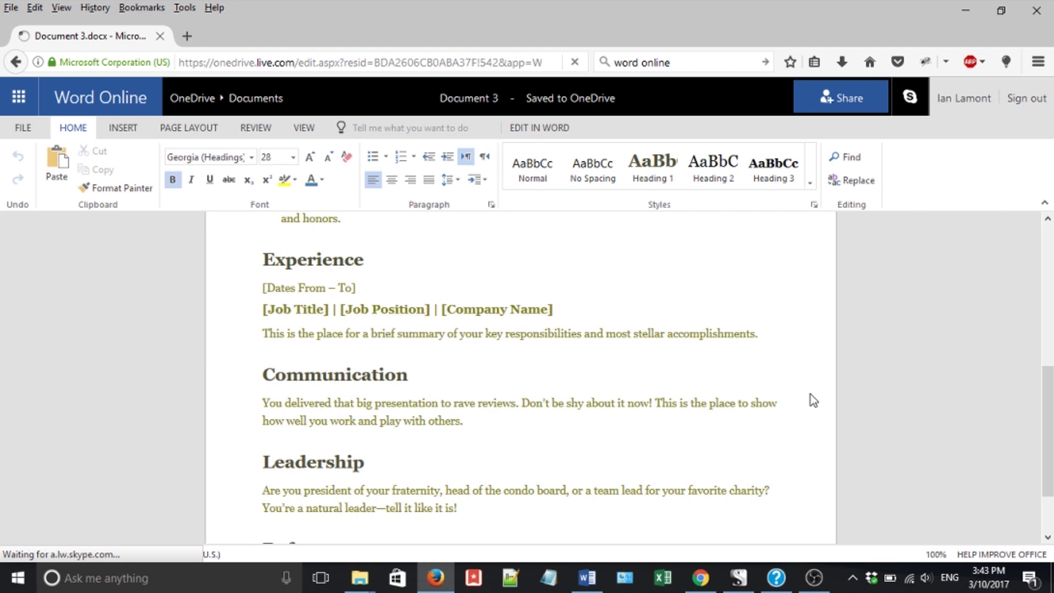
scroll(810, 394, up, 6)
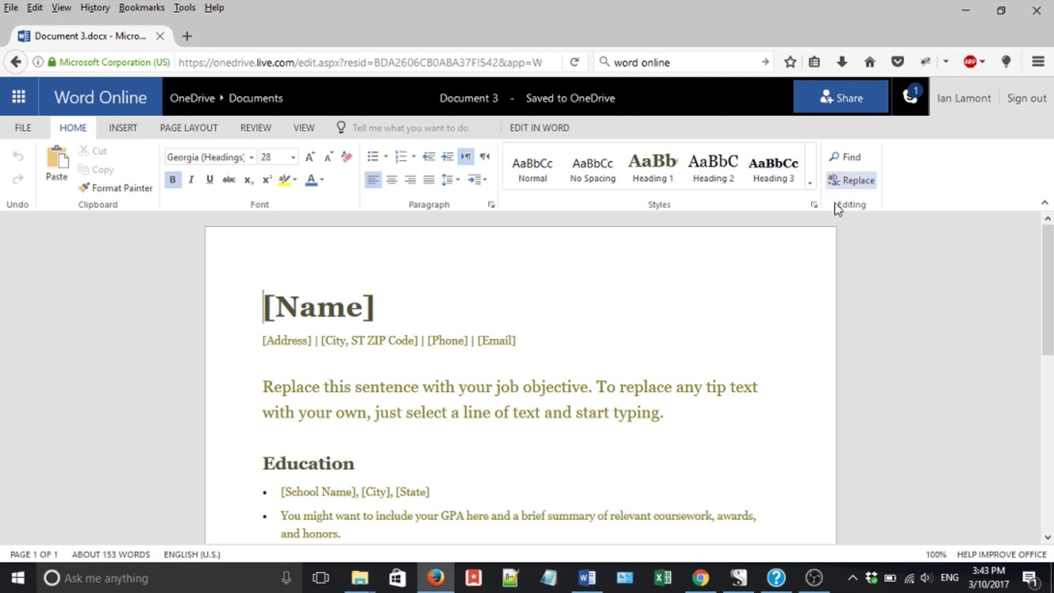
drag(263, 387, 668, 415)
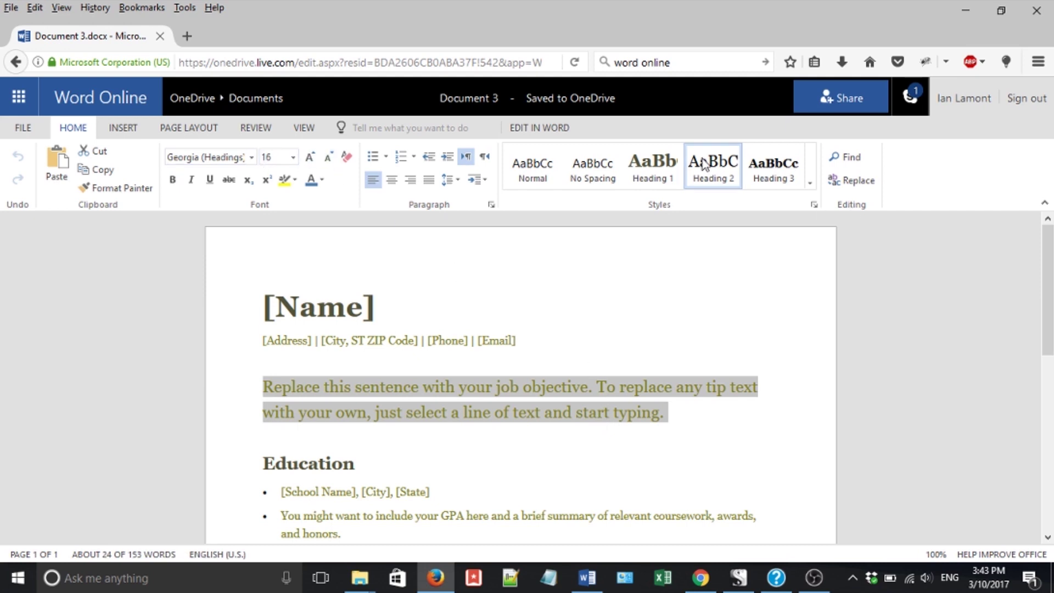
click(786, 166)
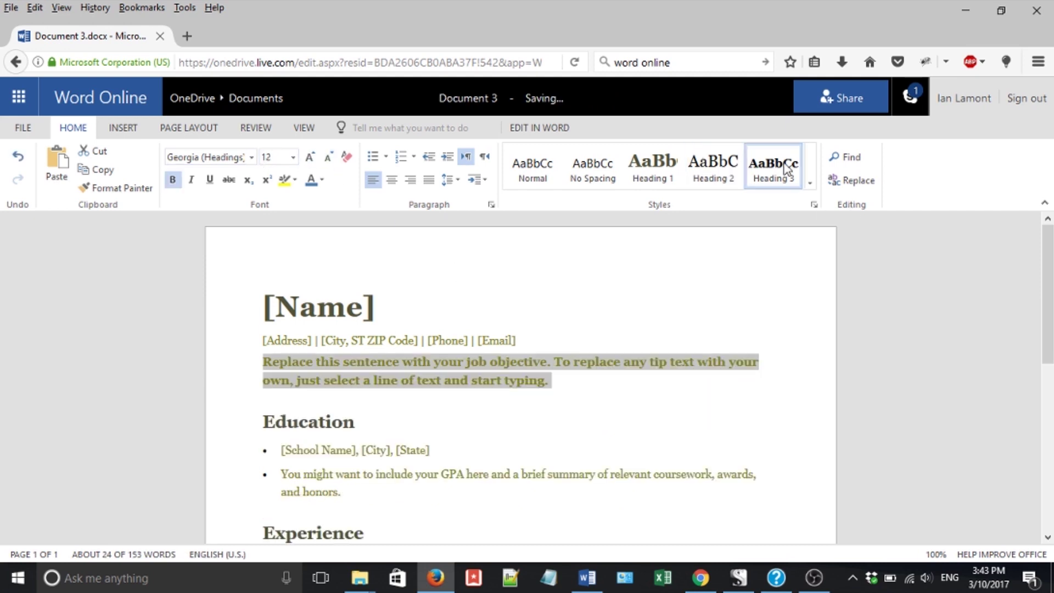
key(alt+Tab)
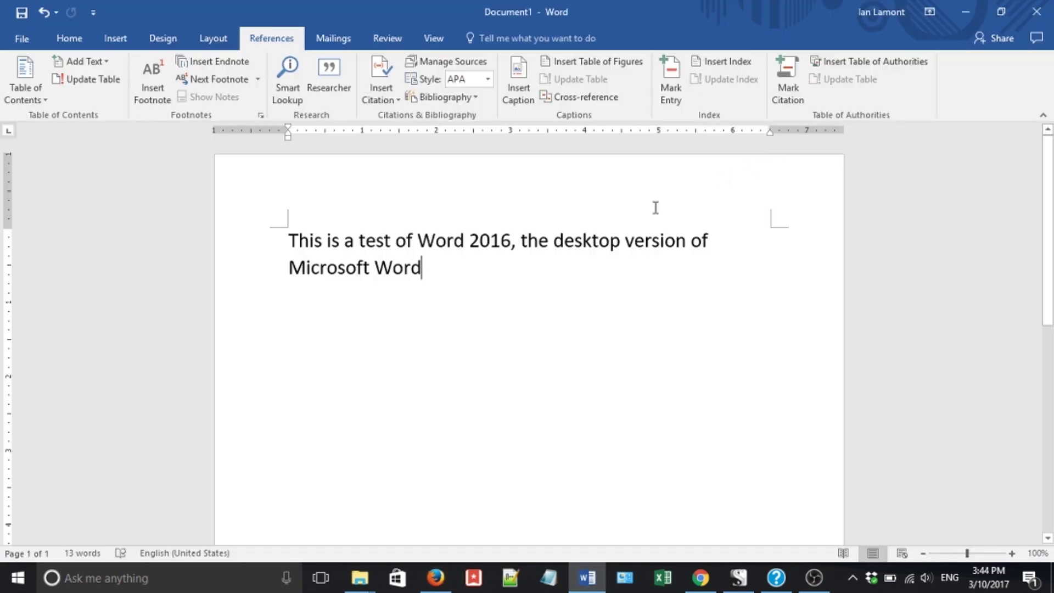
Select the Document1 test sentence and style it Heading 1 after trying Heading 2.
click(66, 39)
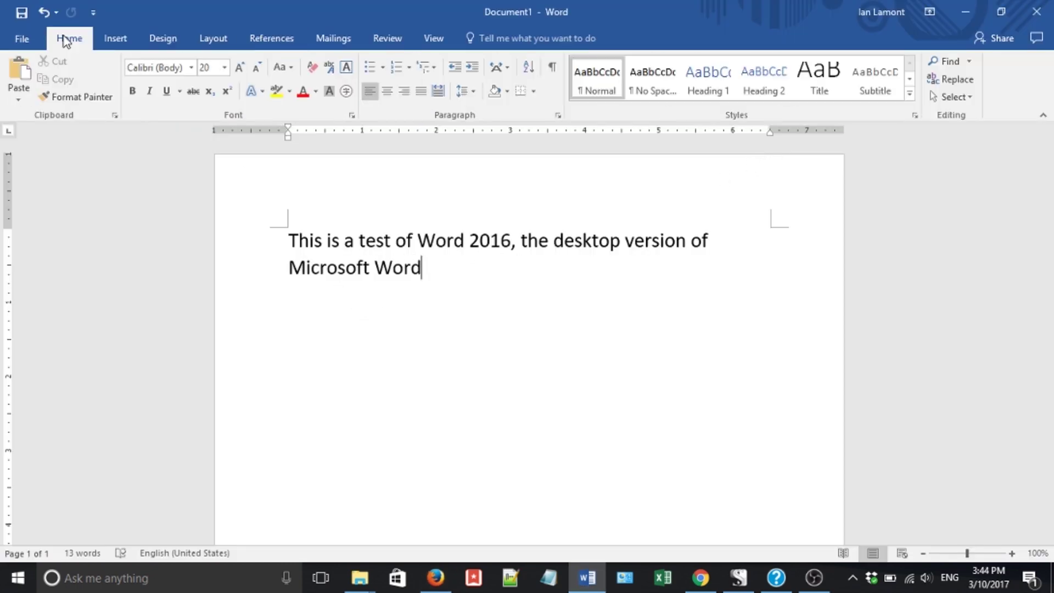
drag(444, 261, 256, 252)
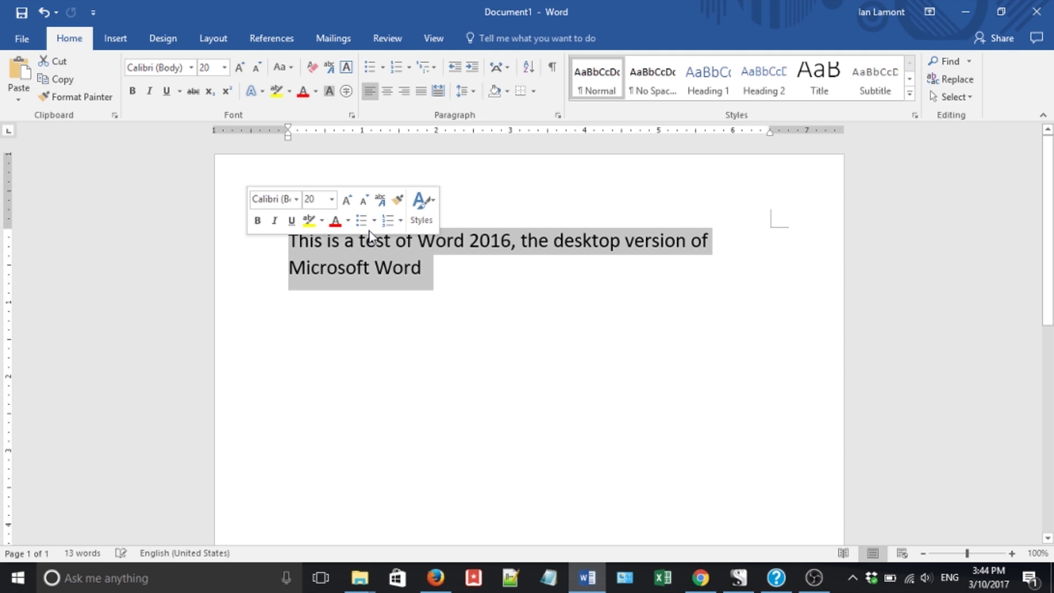
click(769, 89)
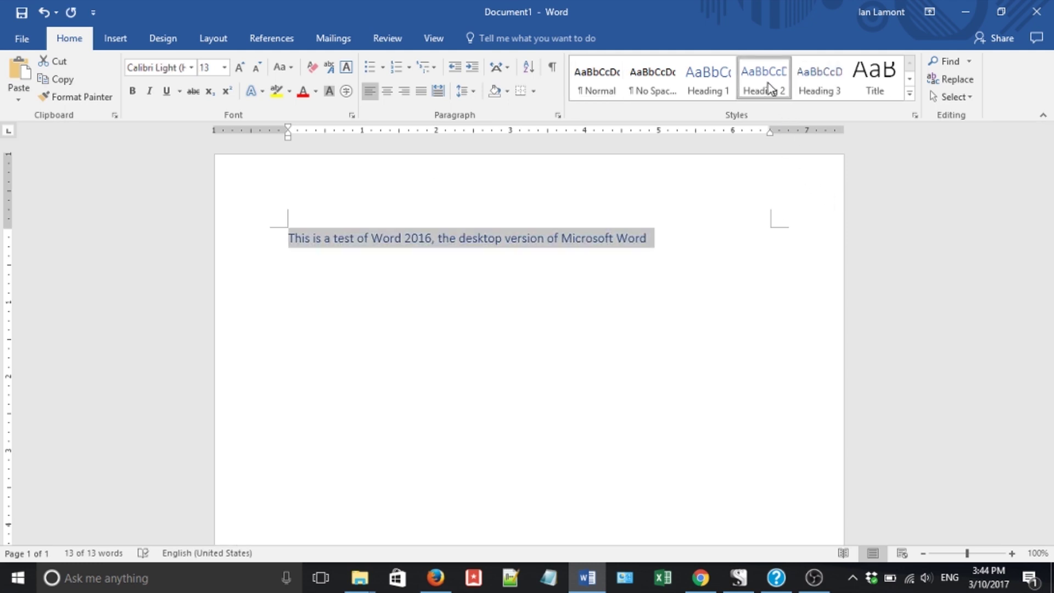
click(707, 88)
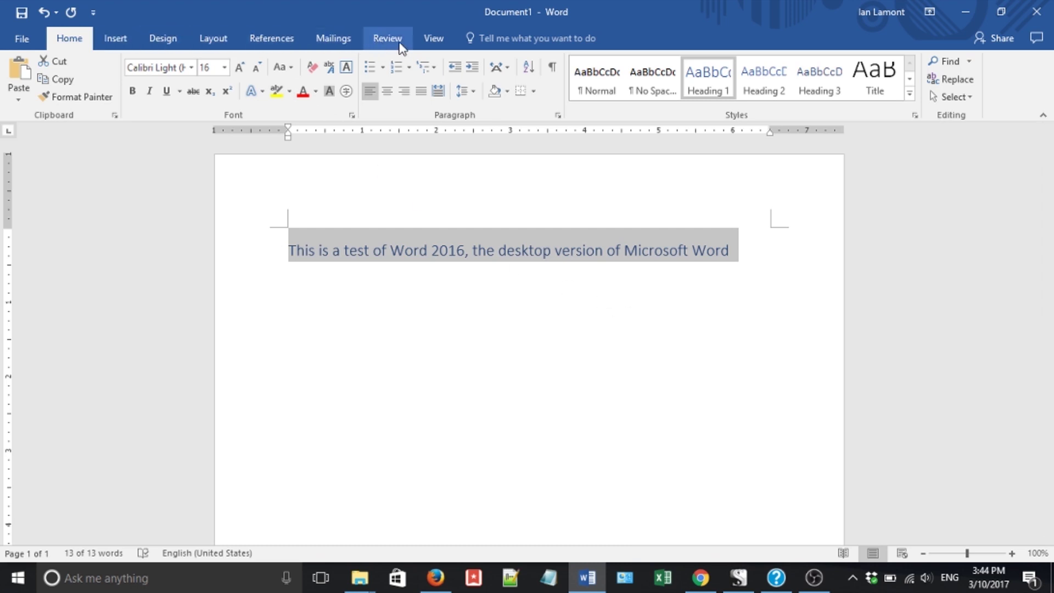
Show the References tab, then flip windows until Word Online's Document 3 is in front.
click(270, 40)
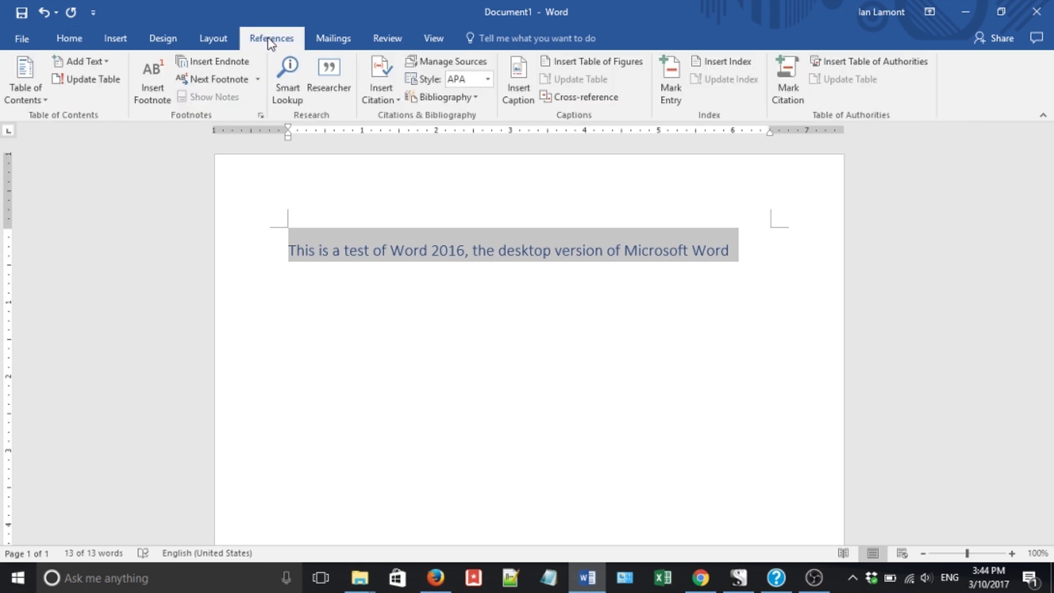
key(alt+Tab)
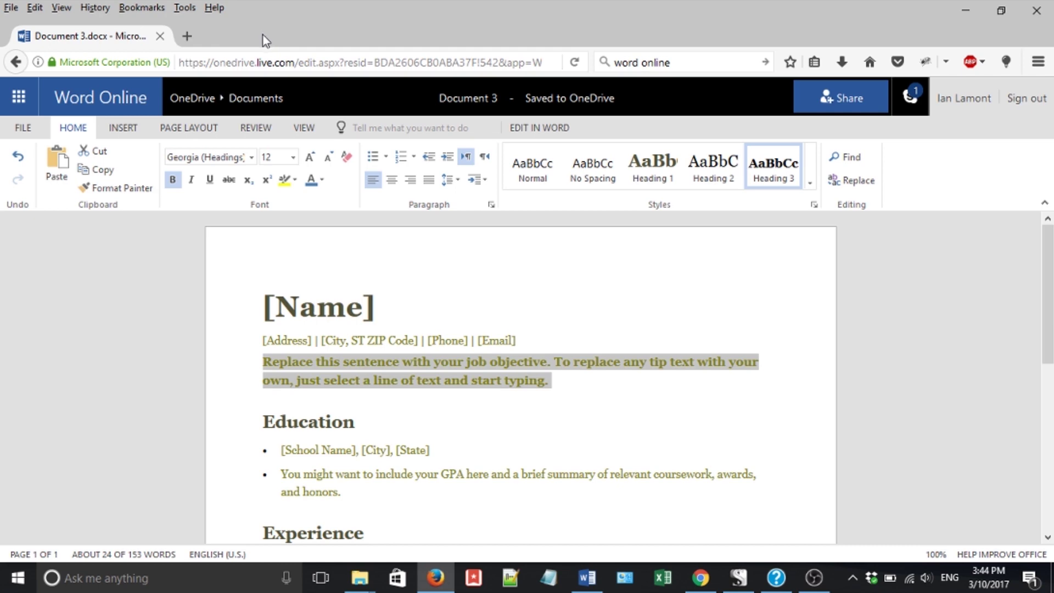
key(alt+Tab)
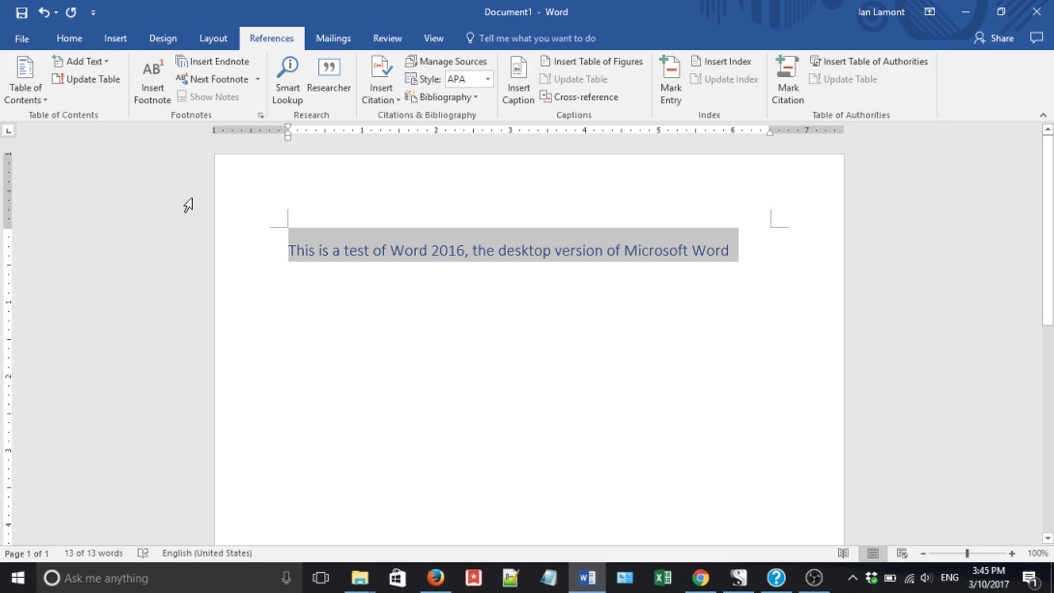
key(alt+Tab)
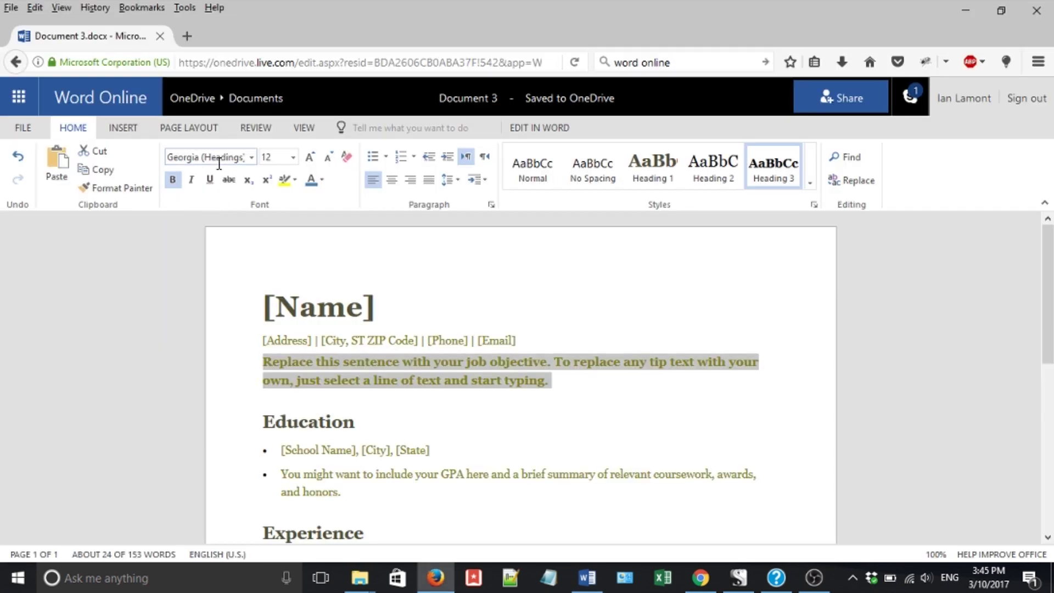
Open Document 3's header and footer for editing from the INSERT tab.
click(126, 128)
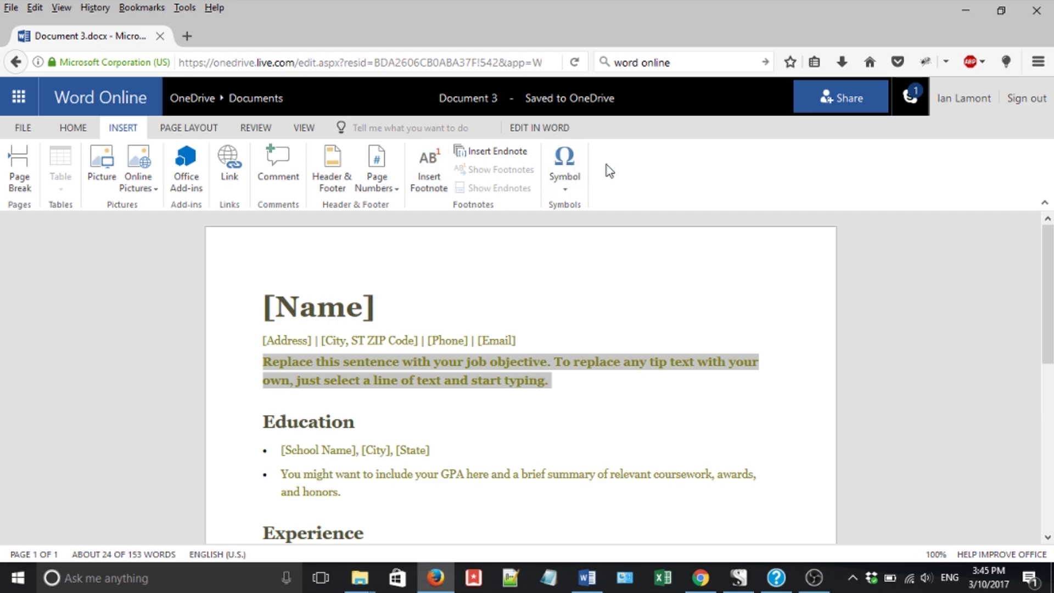
click(330, 169)
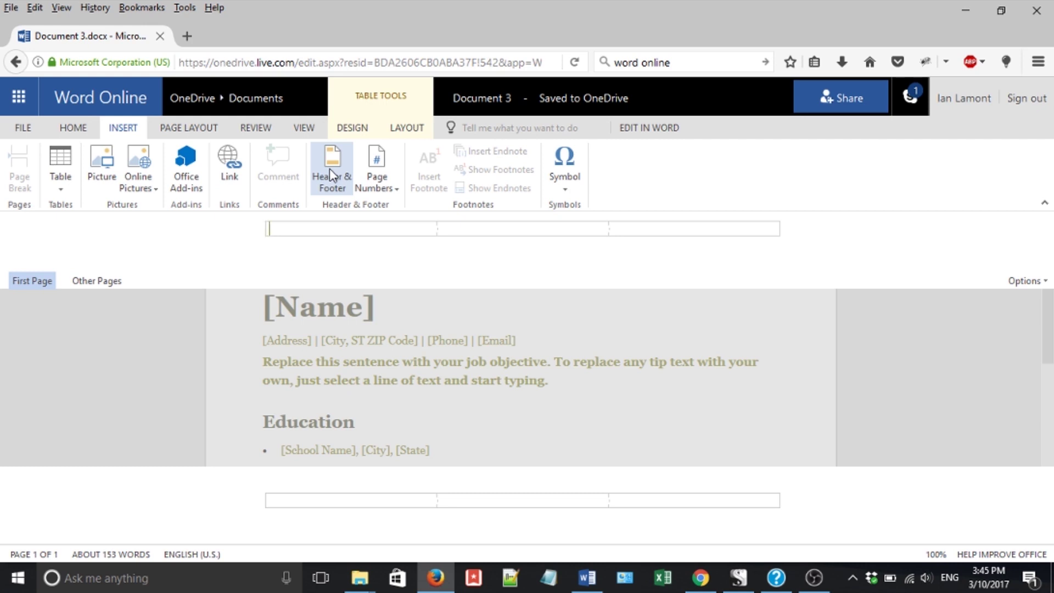
Check the header/footer Options dropdown without changes, collapse the ribbon, and return to the résumé body.
click(1040, 283)
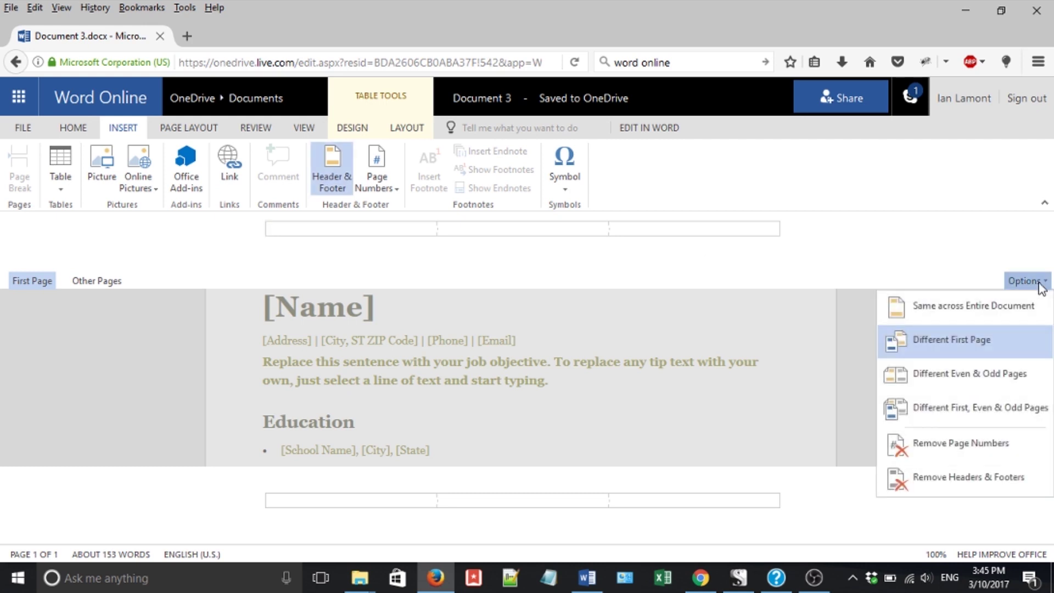
click(865, 355)
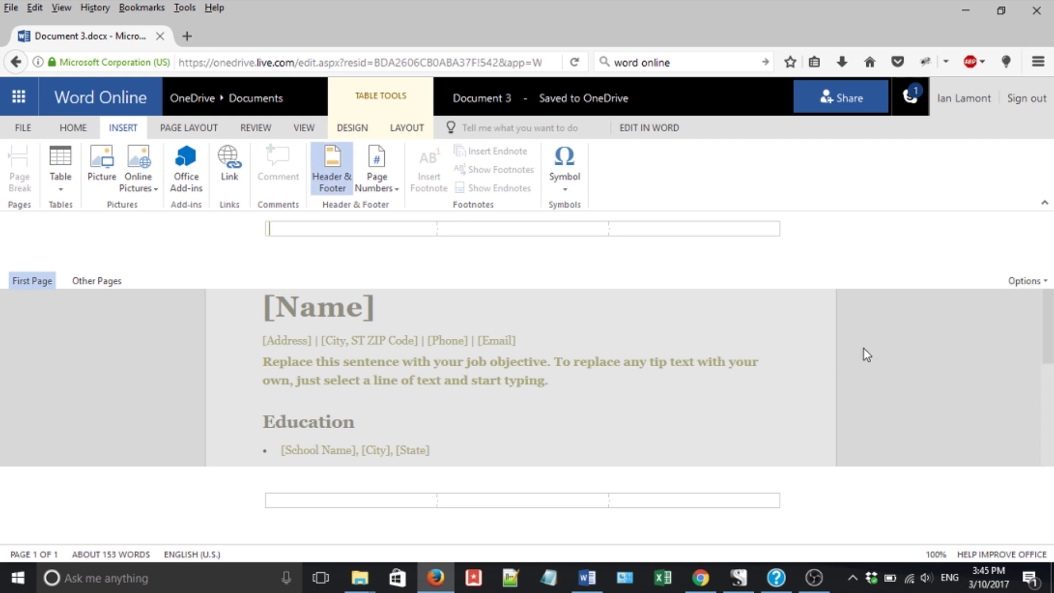
click(1043, 203)
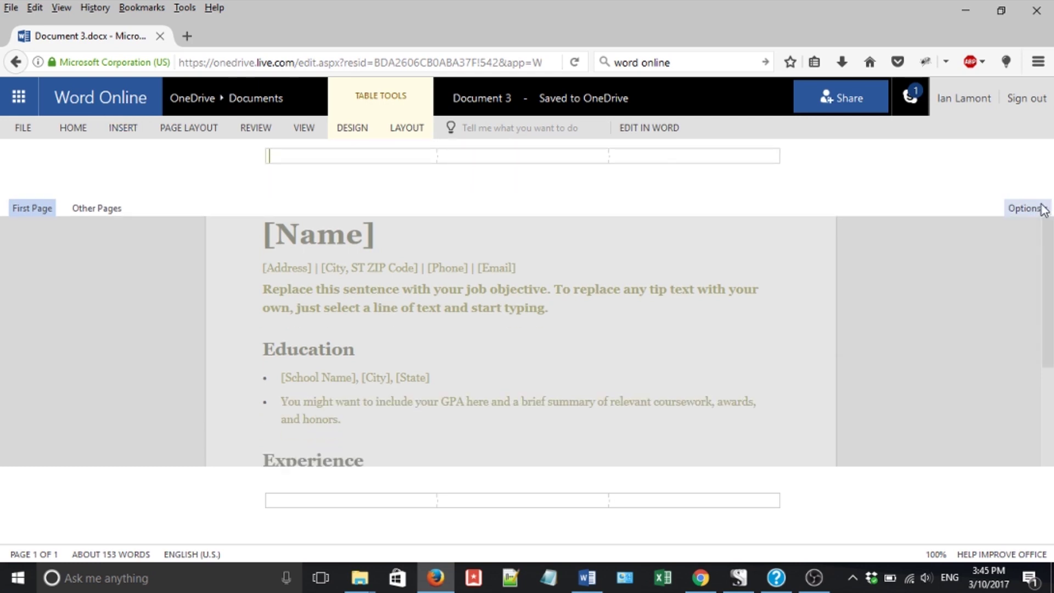
click(1042, 212)
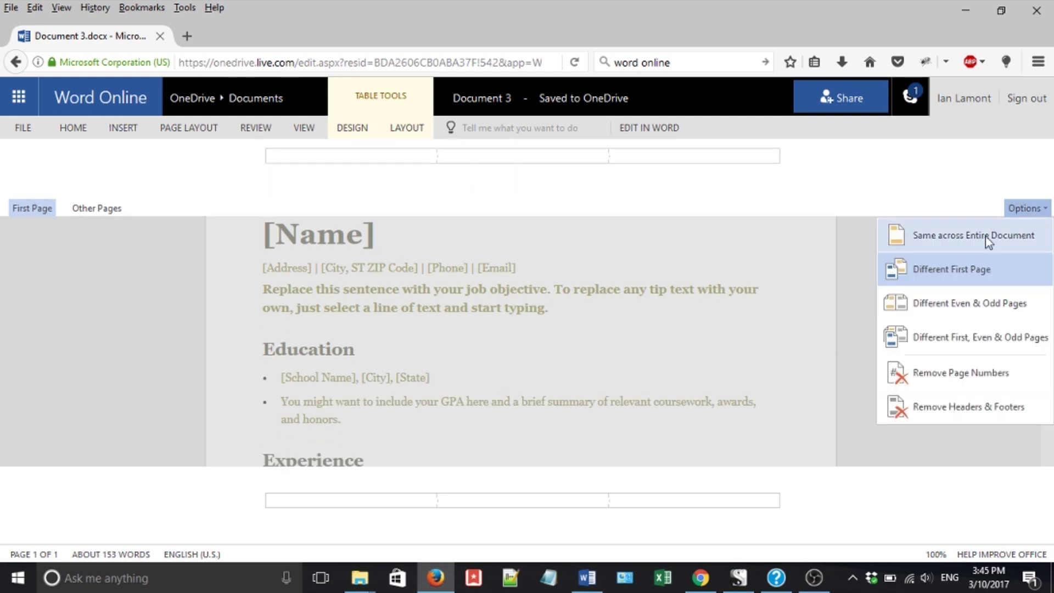
click(112, 318)
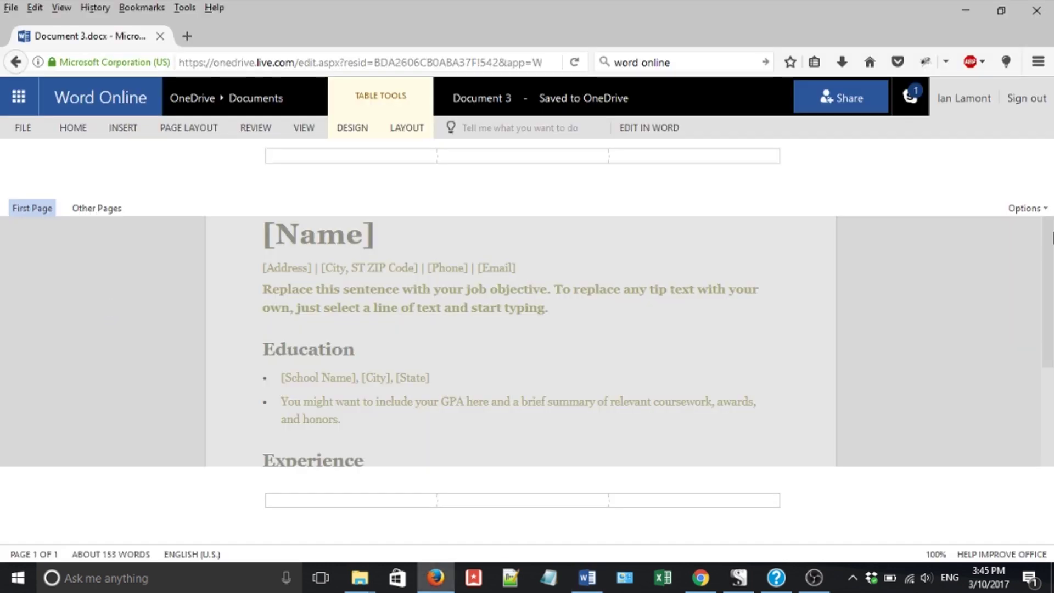
click(1044, 209)
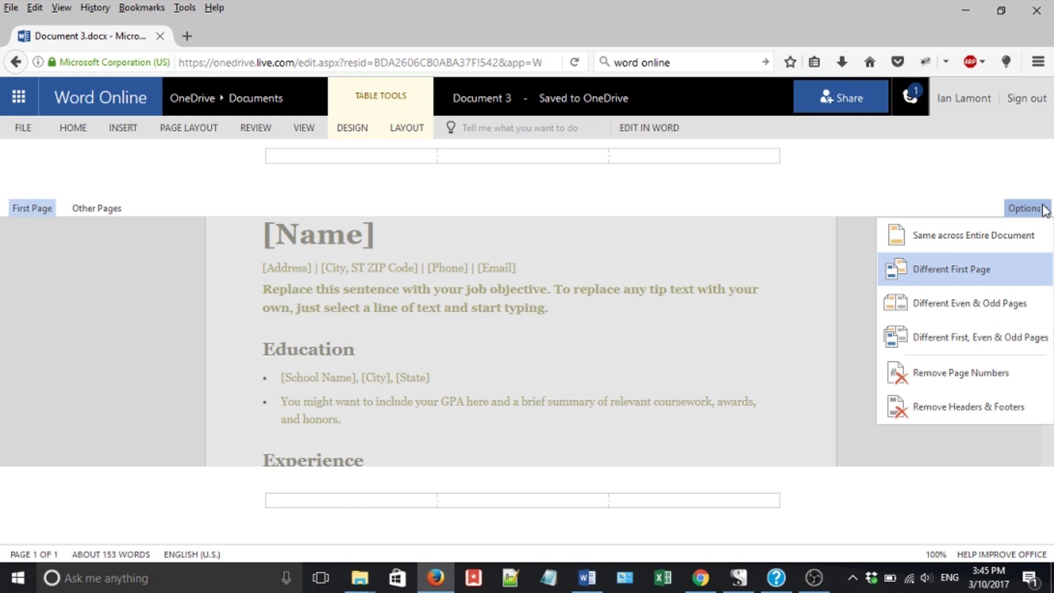
click(837, 294)
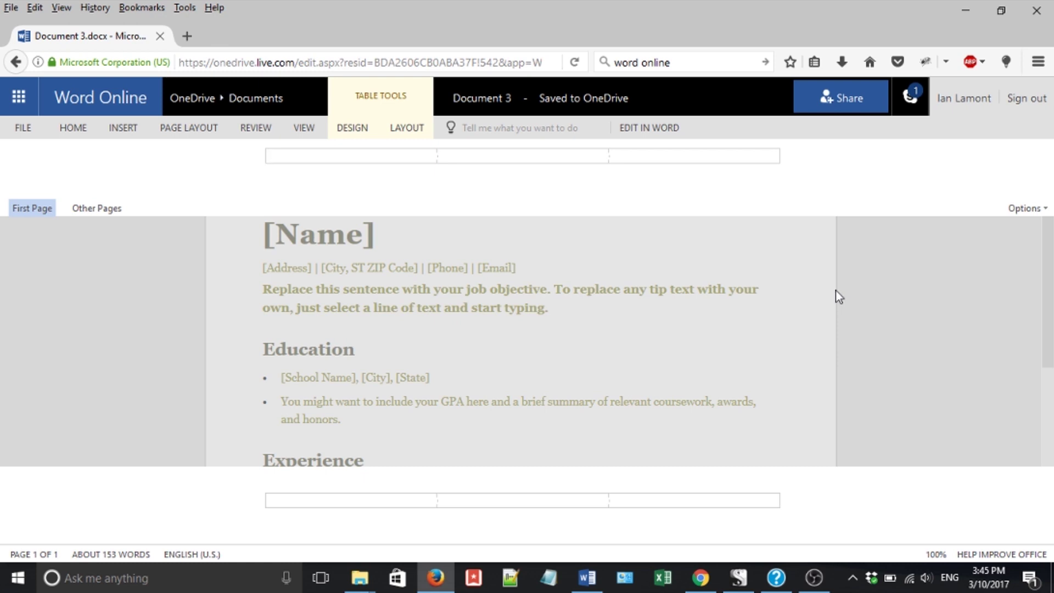
double_click(688, 334)
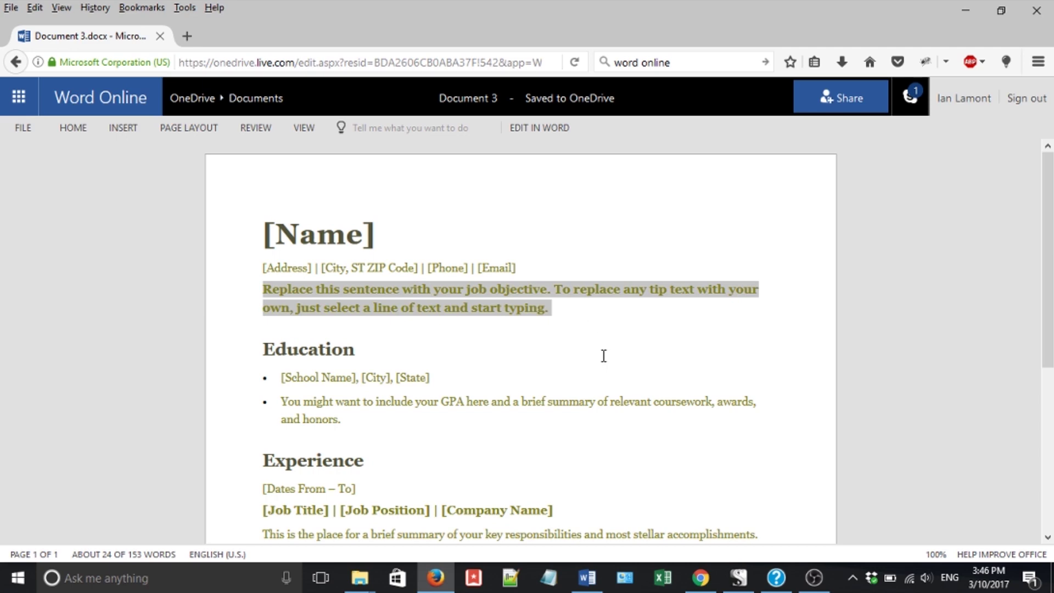
Bring desktop Word's Document1 back to the front and place the cursor on the empty line below the heading.
key(alt+Tab)
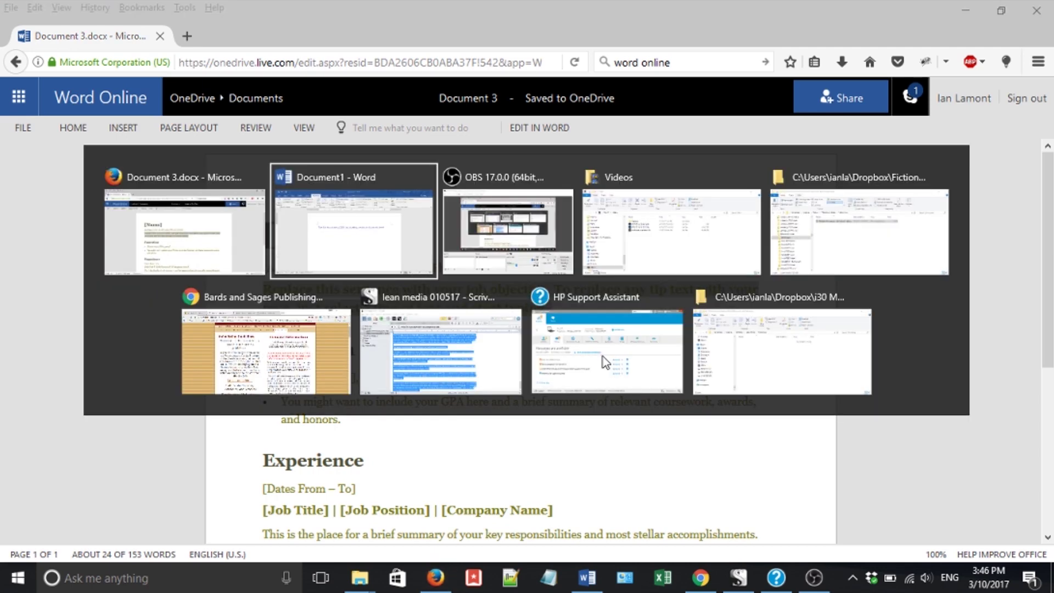
key(ctrl+a)
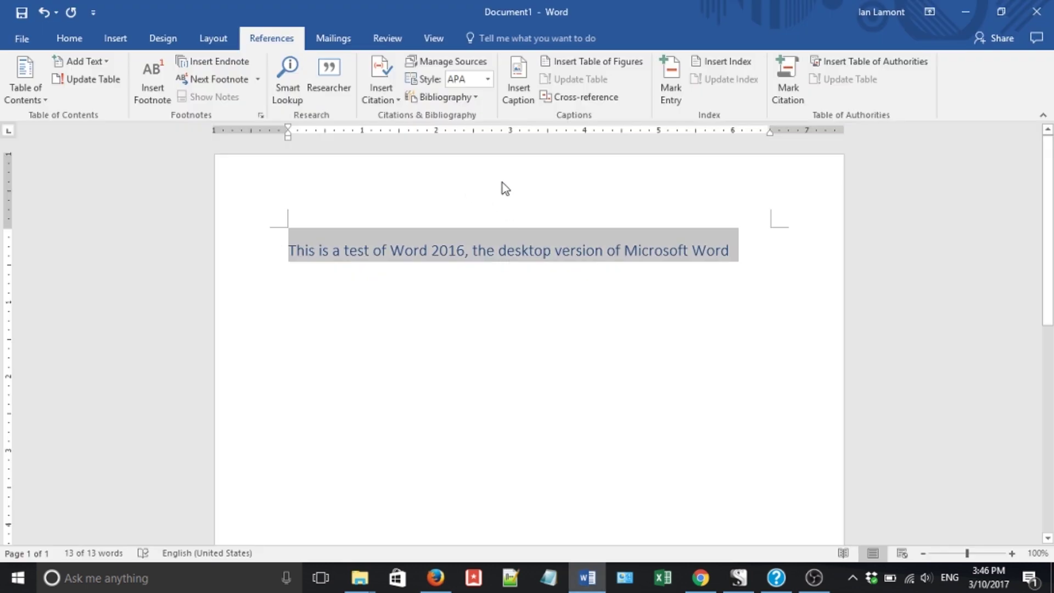
click(484, 270)
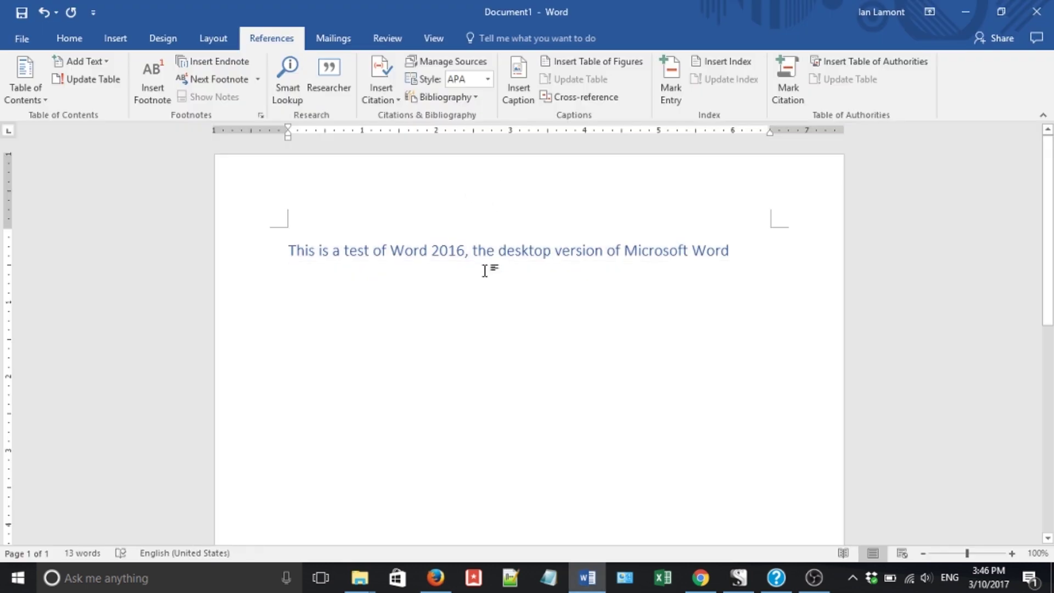